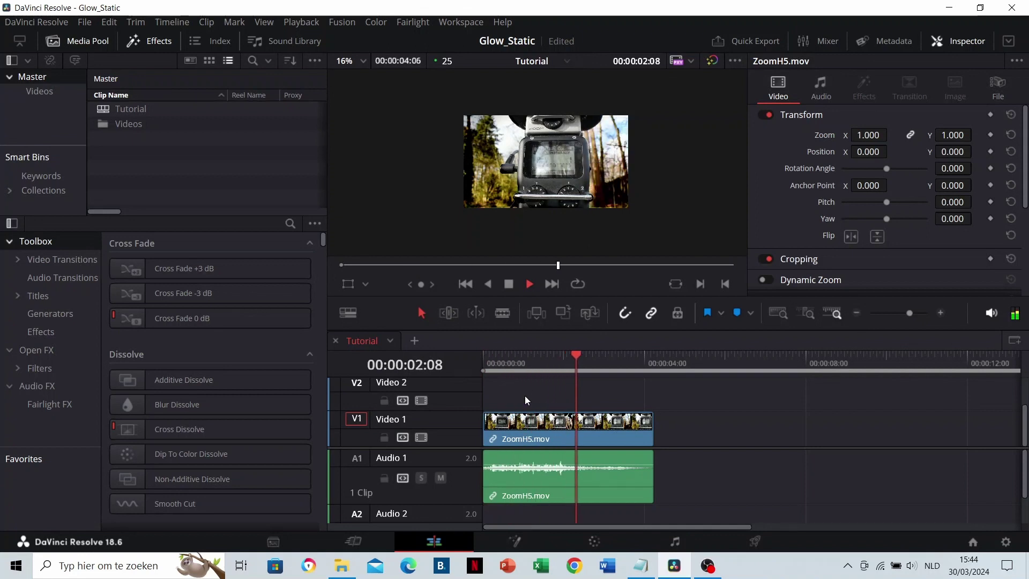
# - Place an Adjustment Clip from Effects on Video 2 above ZoomH5.mov and trim its end to the playhead
pyautogui.click(290, 223)
pyautogui.write('adju')
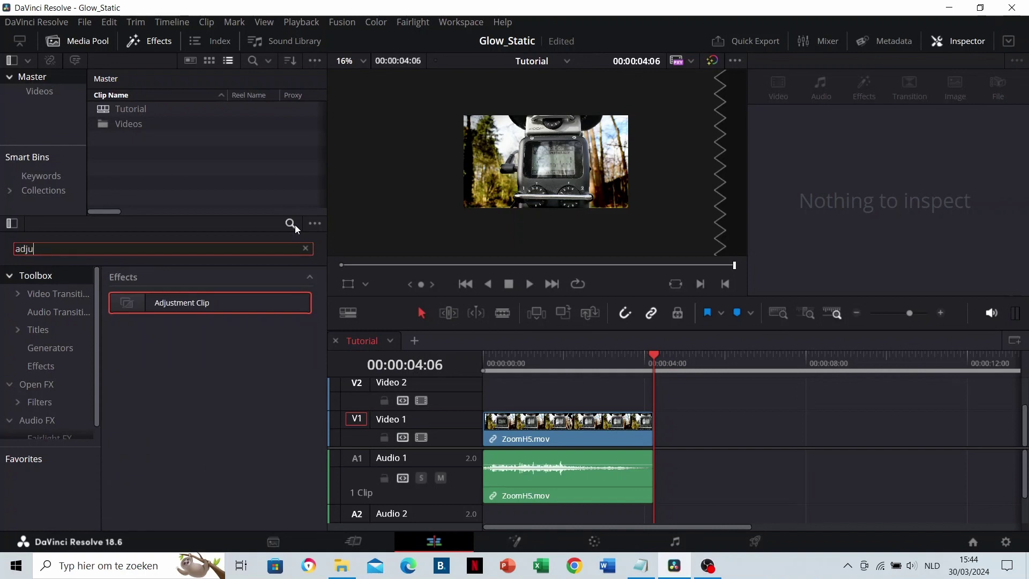
pyautogui.moveTo(200, 305); pyautogui.dragTo(487, 390)
pyautogui.hotkey('shift', ']')
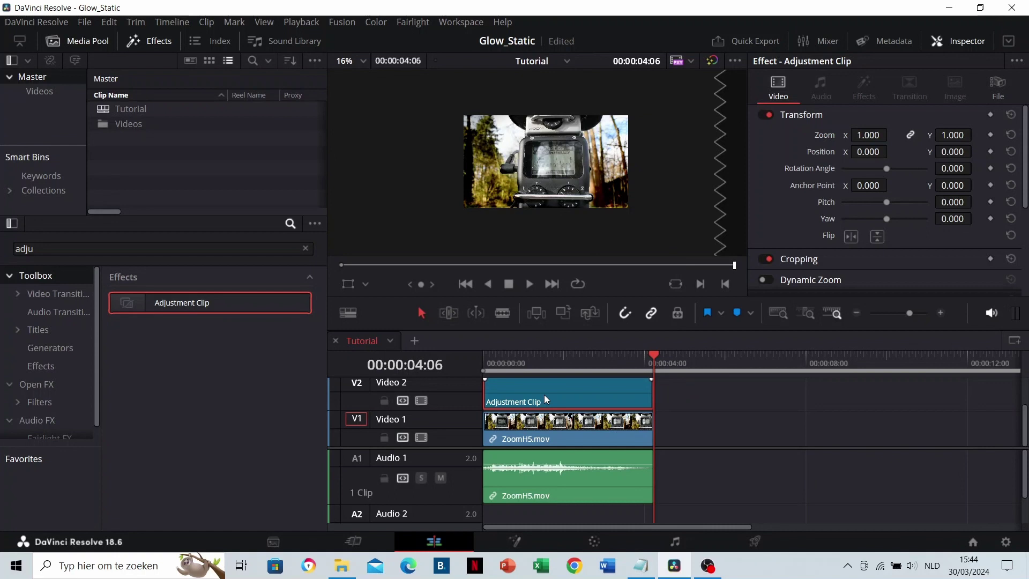
# - Open the Adjustment Clip on the Fusion page and show the clips strip below the node graph
pyautogui.click(513, 543)
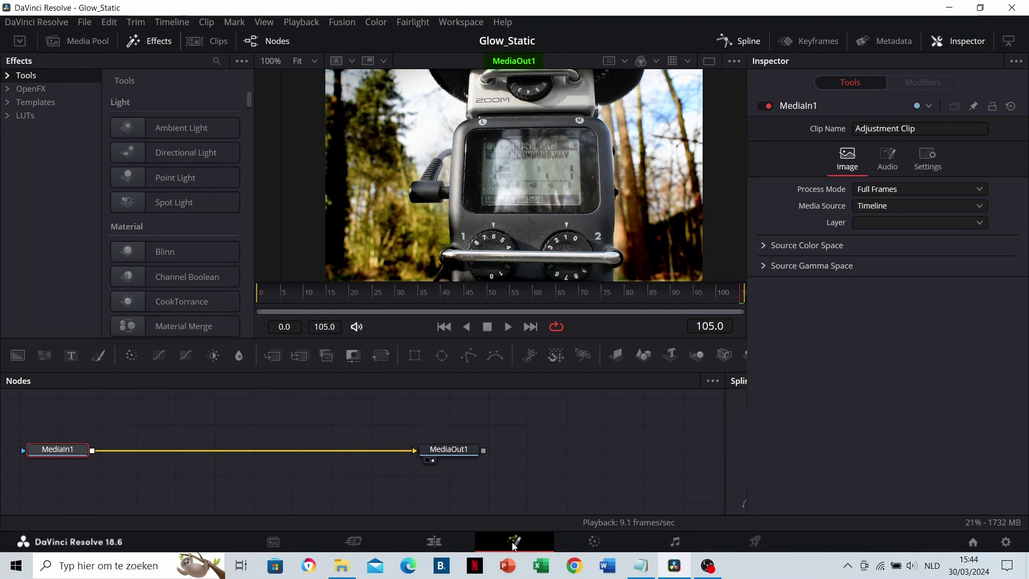
pyautogui.click(217, 42)
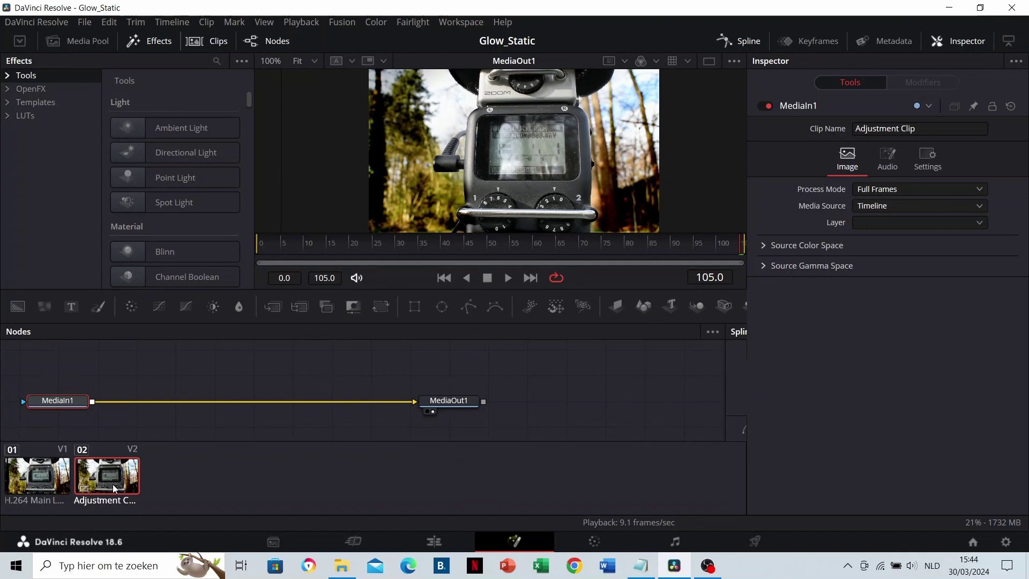
# - Insert a Merge node between MediaIn1 and MediaOut1
pyautogui.click(216, 60)
pyautogui.write('merge')
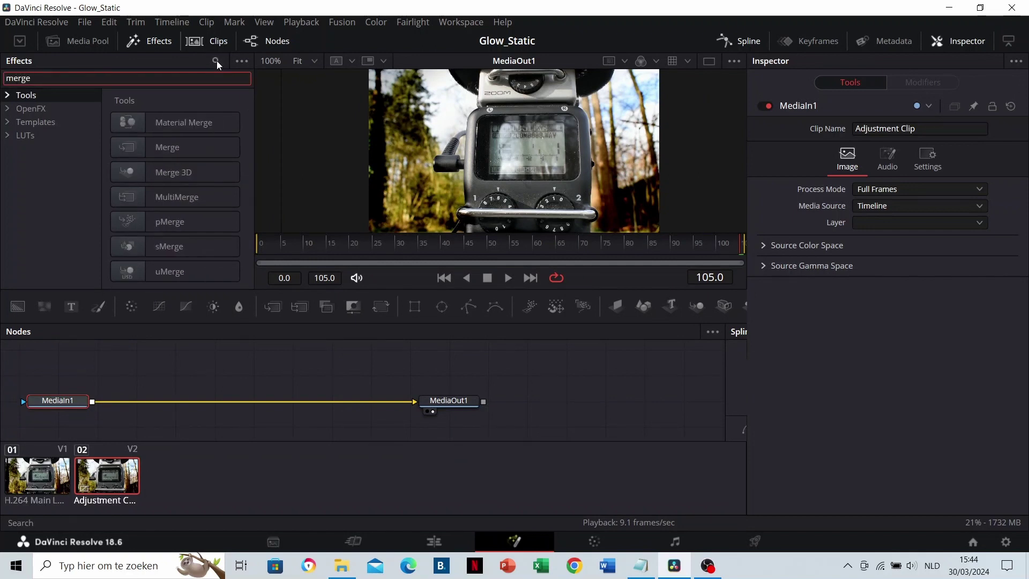
pyautogui.moveTo(182, 155); pyautogui.dragTo(246, 403)
pyautogui.click(218, 80)
# - Add a Background node above Merge1 with its Alpha set to 0
pyautogui.write('backg')
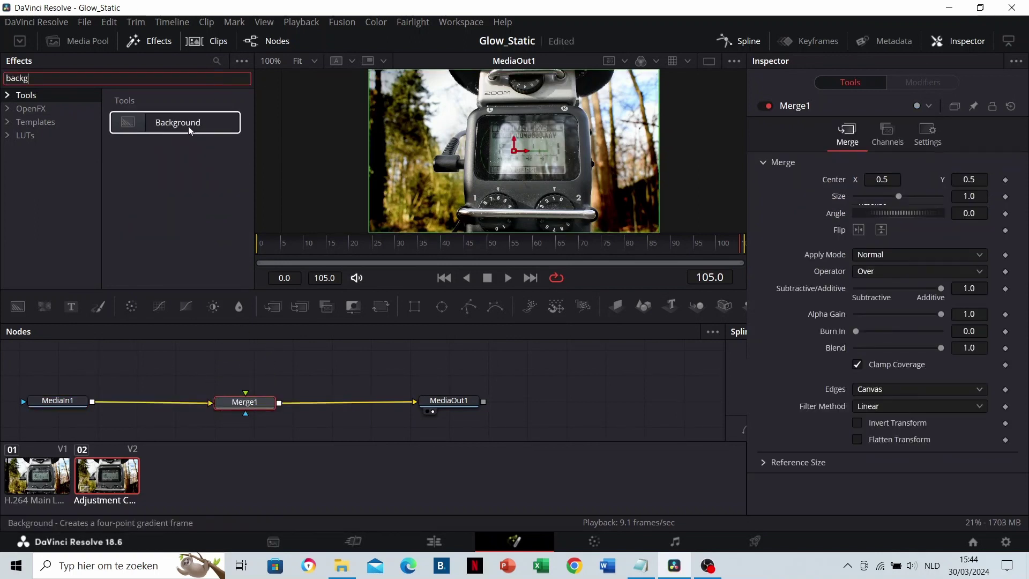
pyautogui.moveTo(188, 126); pyautogui.dragTo(198, 182)
pyautogui.moveTo(163, 375); pyautogui.dragTo(163, 375)
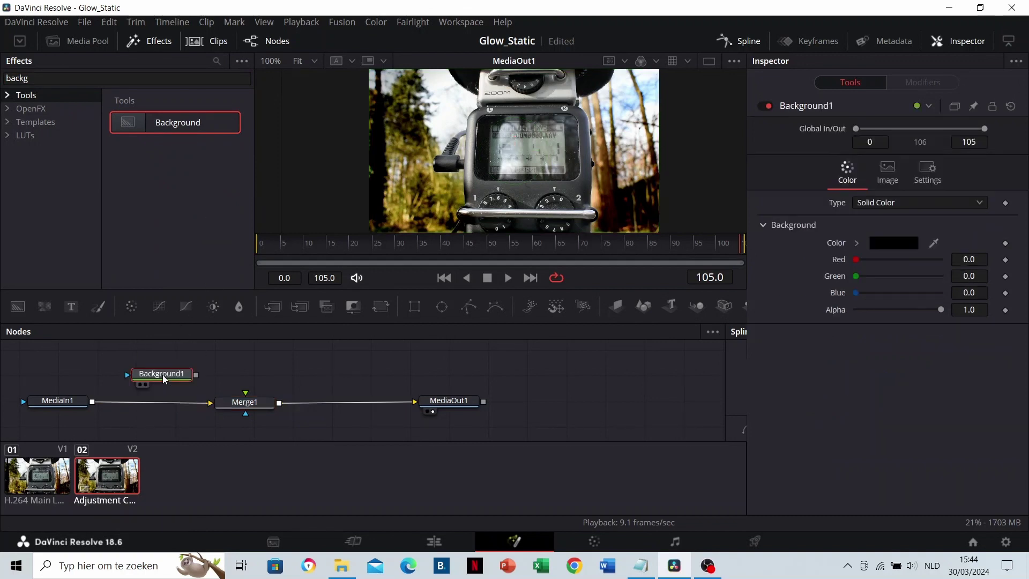
pyautogui.moveTo(941, 311); pyautogui.dragTo(827, 311)
# - Add a Paint node and connect its output to Merge1's foreground input
pyautogui.click(136, 79)
pyautogui.hotkey('ctrl', 'a')
pyautogui.write('pai')
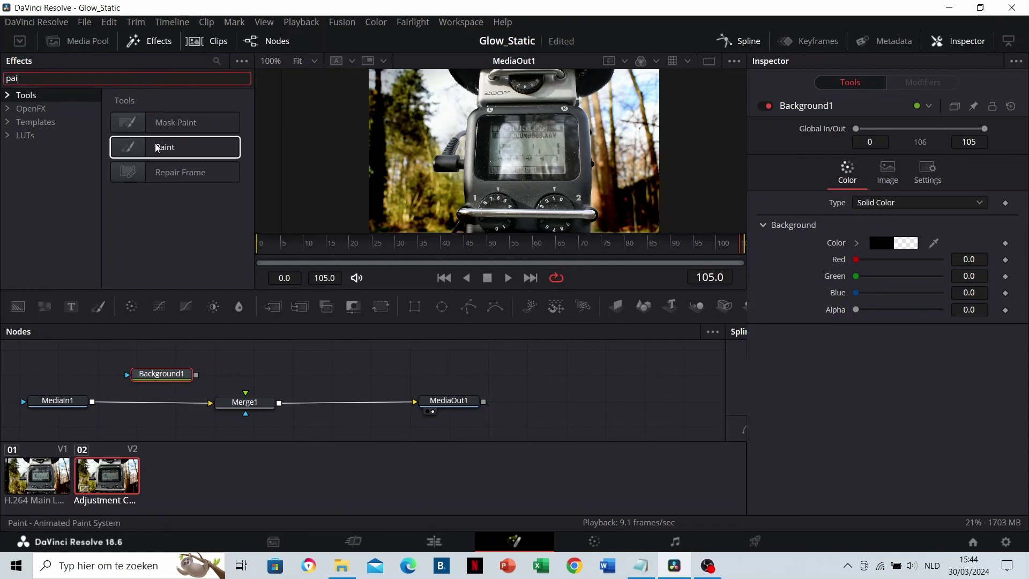
pyautogui.moveTo(158, 147)
pyautogui.mouseDown()
pyautogui.moveTo(252, 319)
pyautogui.moveTo(249, 370)
pyautogui.moveTo(214, 369)
pyautogui.mouseUp()
pyautogui.moveTo(271, 384); pyautogui.dragTo(248, 403)
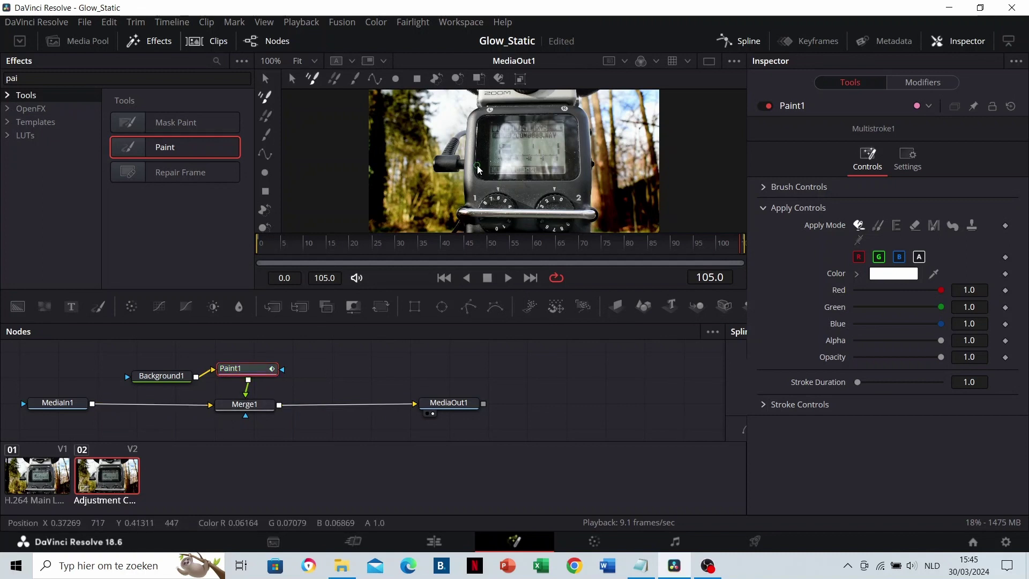
# - Draw a closed polyline stroke around the recorder screen's bezel, curving the closing point along the left edge
pyautogui.scroll(2, 479, 170)
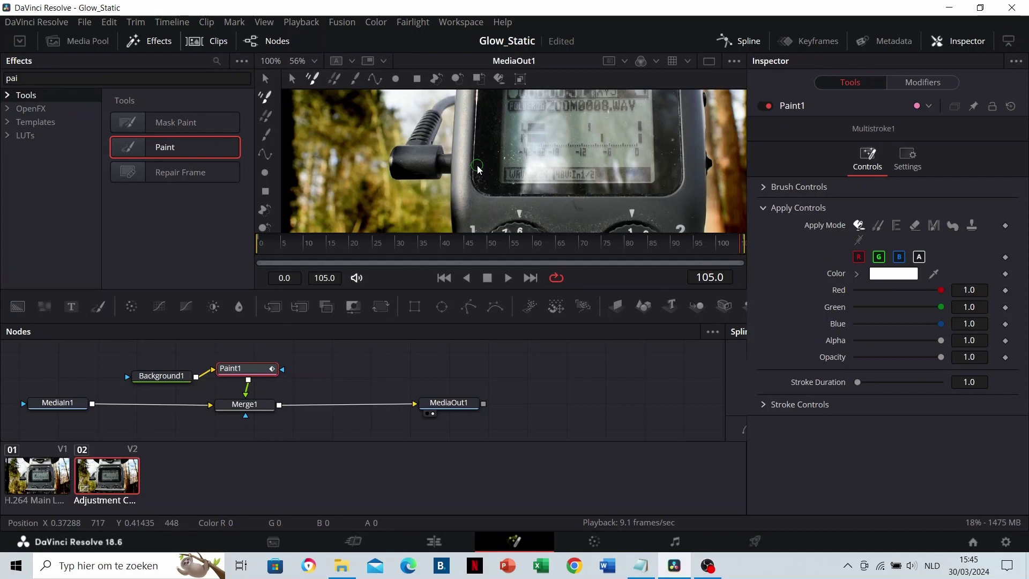
pyautogui.click(265, 155)
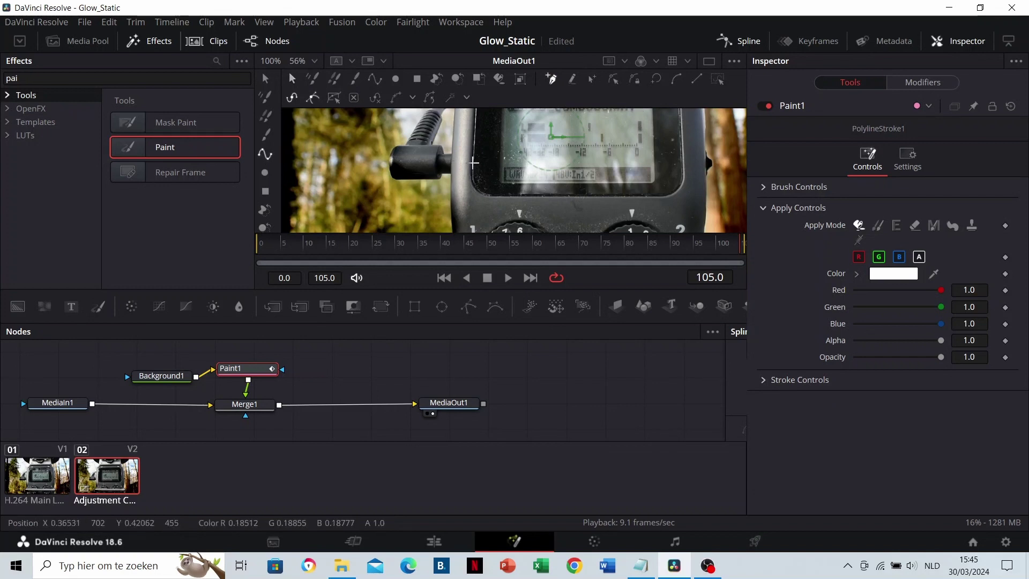
pyautogui.click(473, 163)
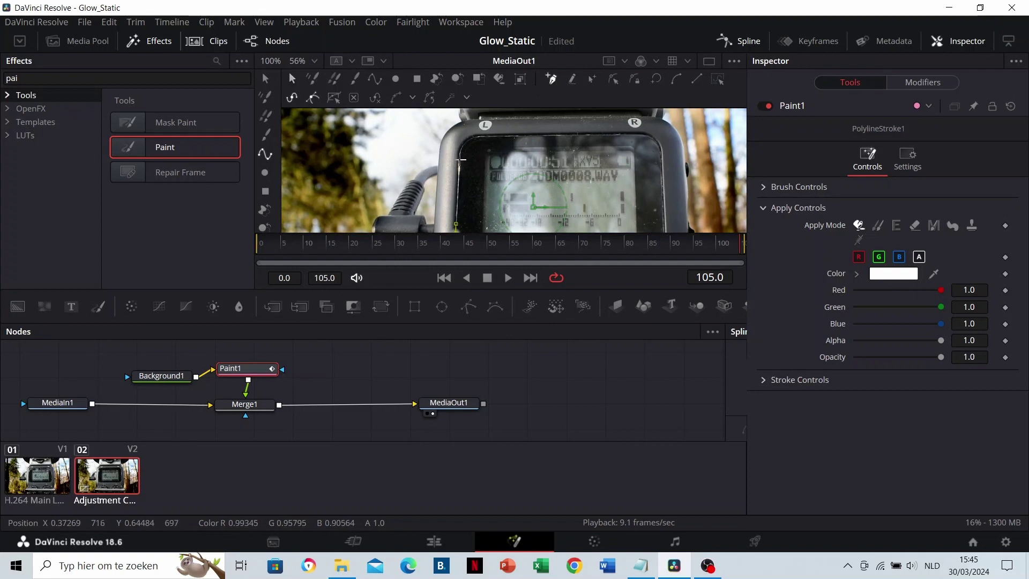
pyautogui.click(459, 157)
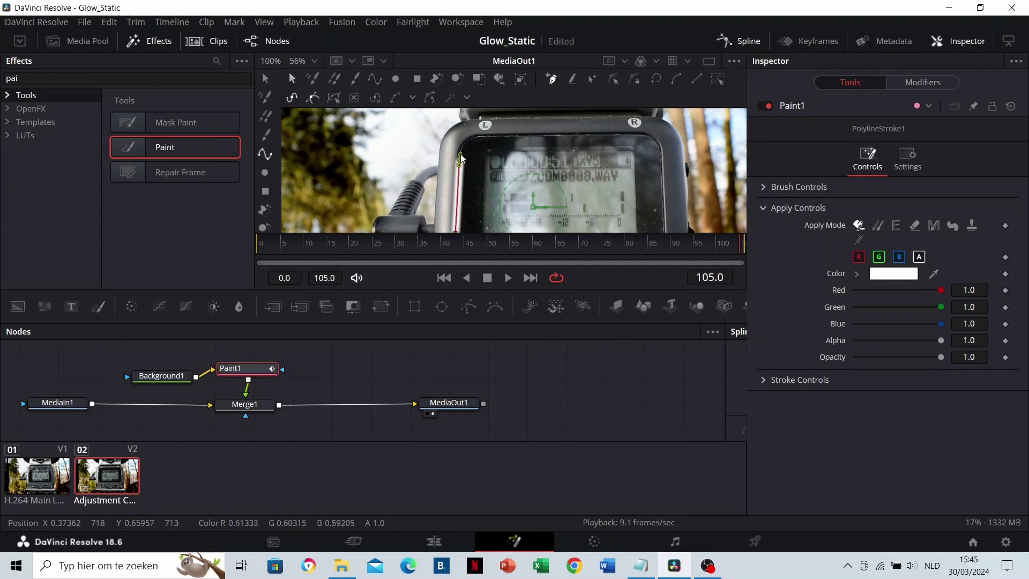
pyautogui.click(482, 135)
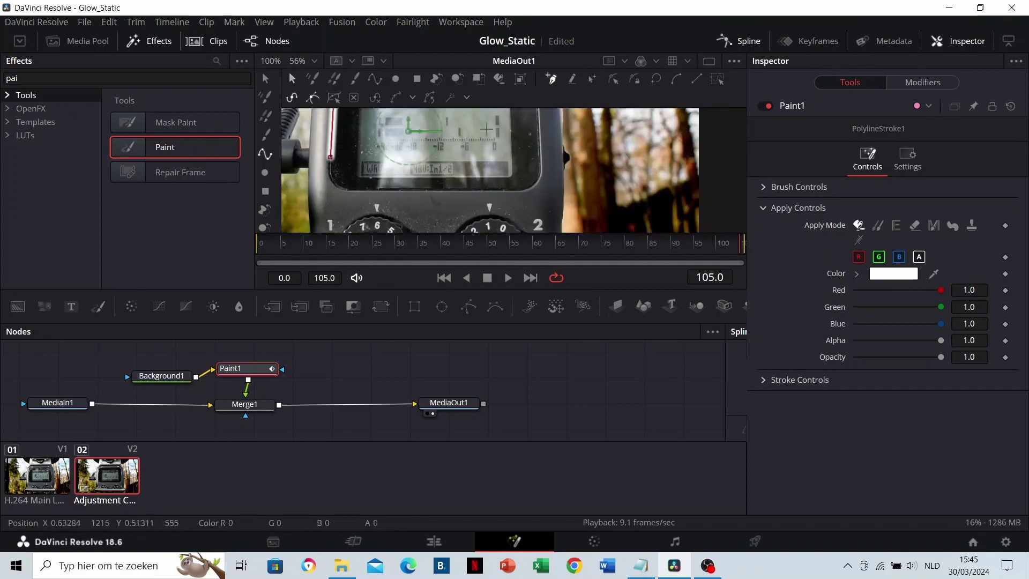
pyautogui.click(541, 161)
pyautogui.moveTo(514, 191); pyautogui.dragTo(498, 196)
pyautogui.click(394, 195)
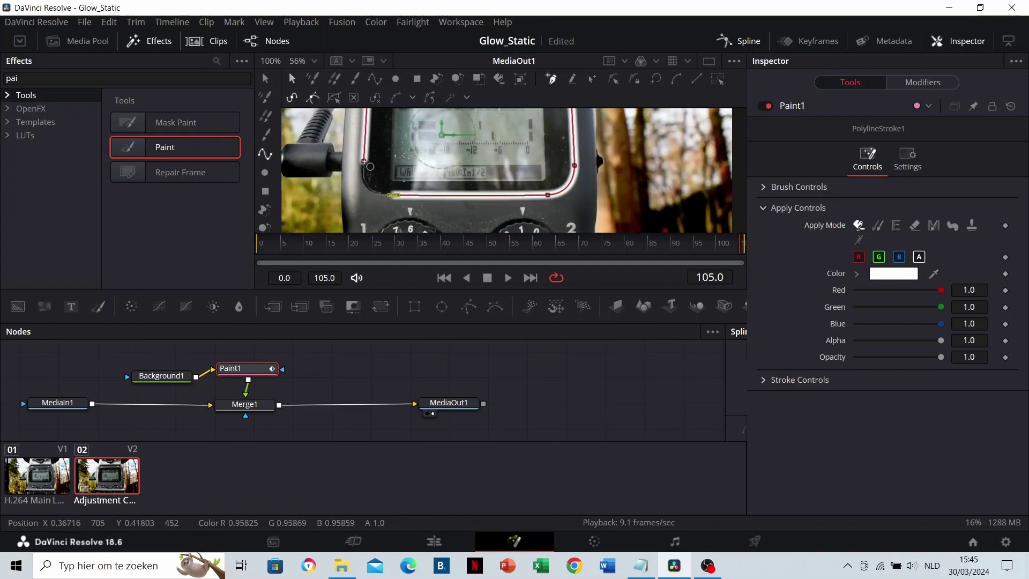
pyautogui.click(365, 157)
pyautogui.moveTo(365, 157); pyautogui.dragTo(424, 173)
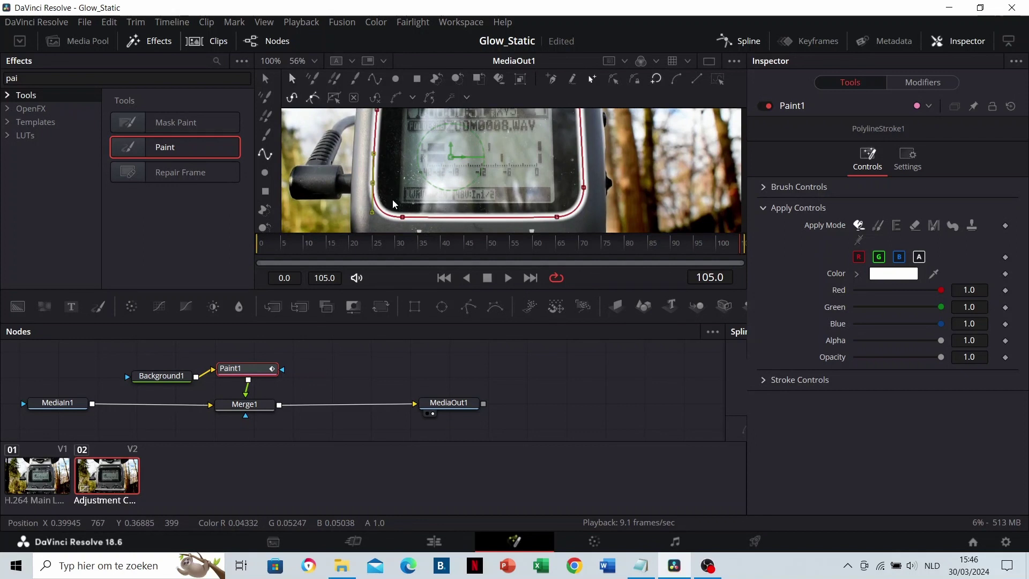
pyautogui.scroll(-2, 392, 203)
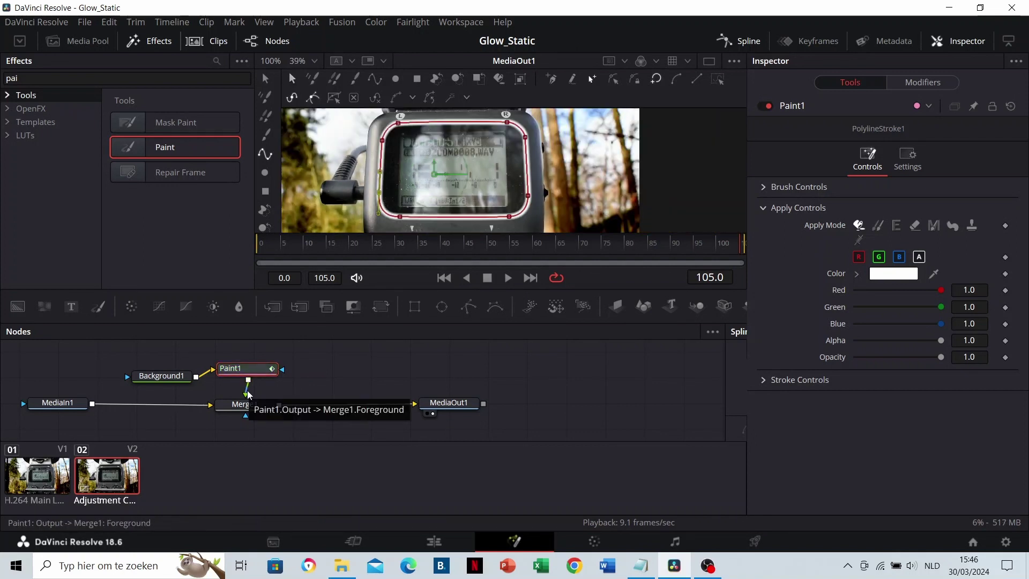
# - Insert a Glow node between Paint1 and Merge1's foreground
pyautogui.click(248, 395)
pyautogui.doubleClick(93, 76)
pyautogui.write('glow')
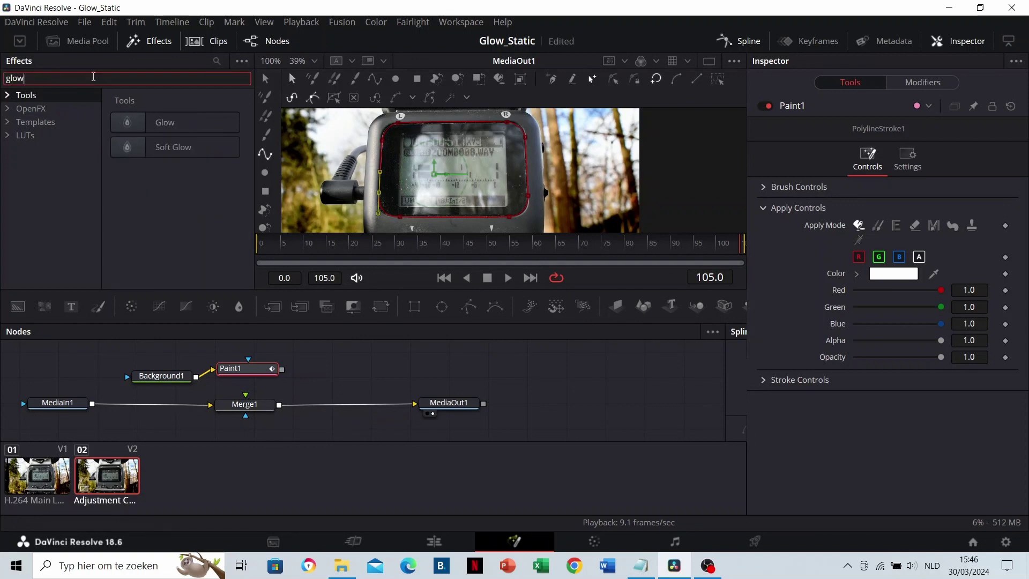
pyautogui.moveTo(182, 123)
pyautogui.mouseDown()
pyautogui.moveTo(335, 353)
pyautogui.moveTo(333, 370)
pyautogui.moveTo(299, 371)
pyautogui.mouseUp()
pyautogui.moveTo(368, 370); pyautogui.dragTo(244, 407)
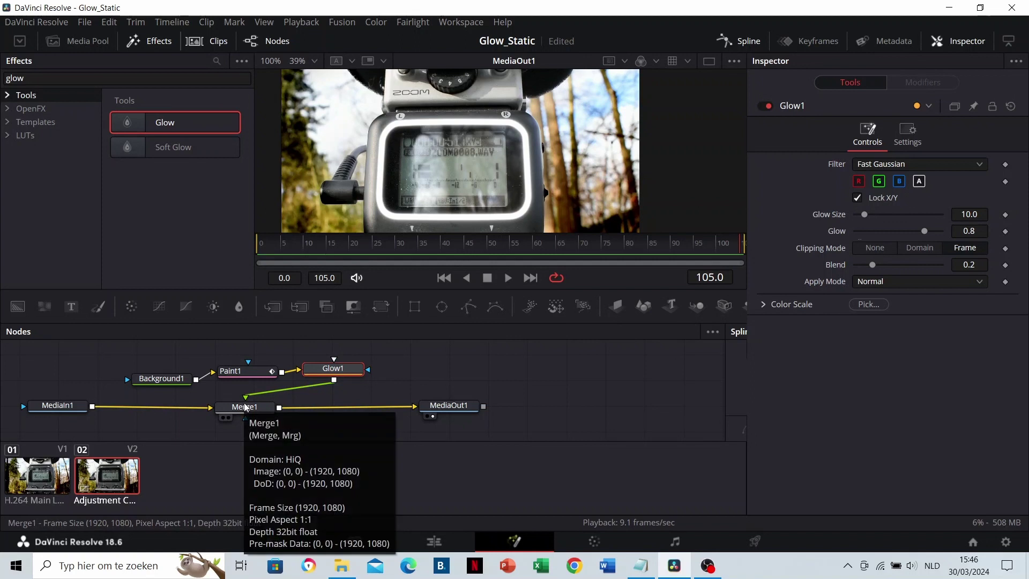
# - Recolour the Paint1 stroke light sky blue and reduce its brush size to 0.0118
pyautogui.click(257, 375)
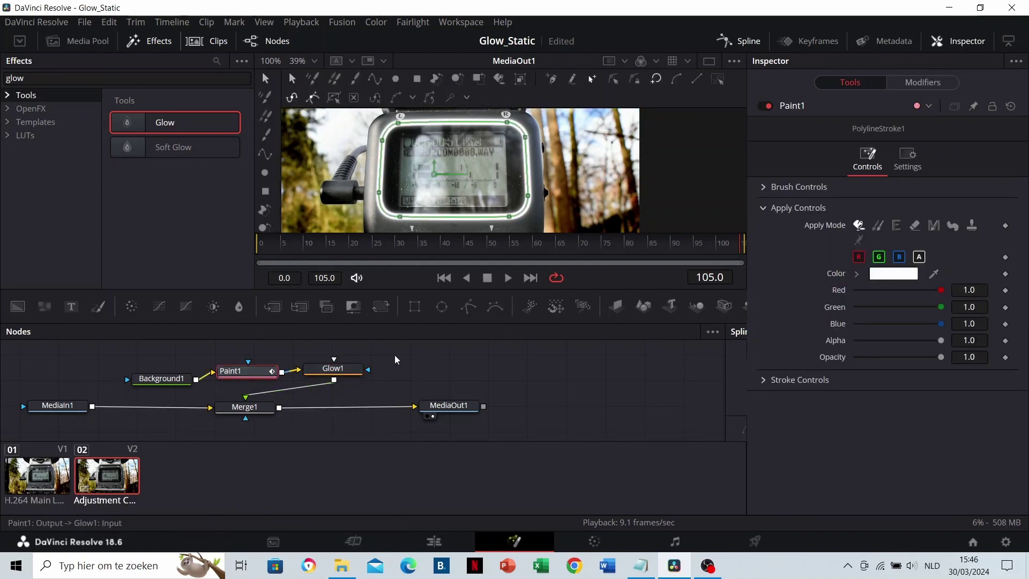
pyautogui.click(888, 277)
pyautogui.click(172, 322)
pyautogui.click(610, 117)
pyautogui.click(399, 443)
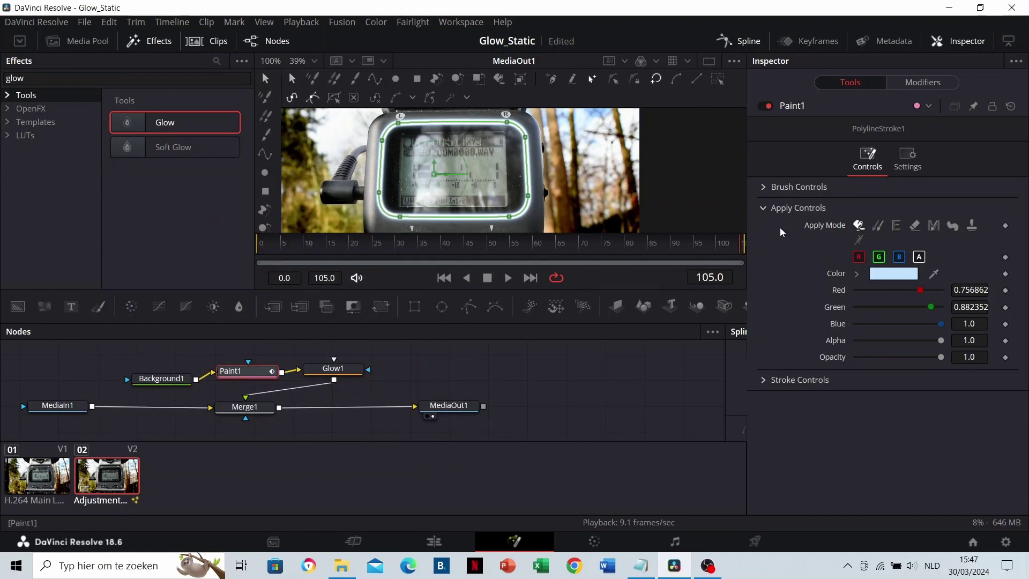
pyautogui.click(765, 188)
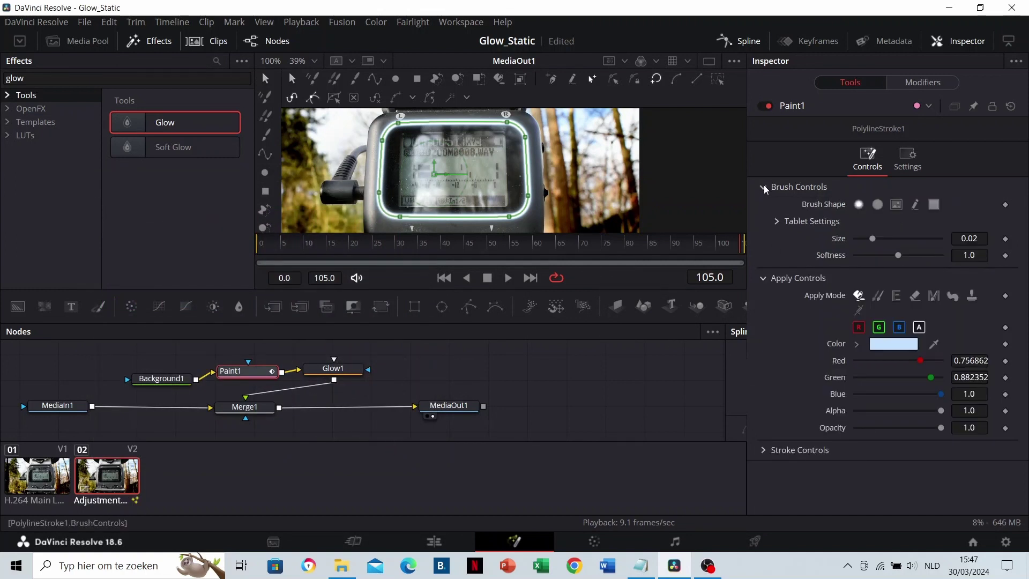
pyautogui.moveTo(873, 238); pyautogui.dragTo(867, 243)
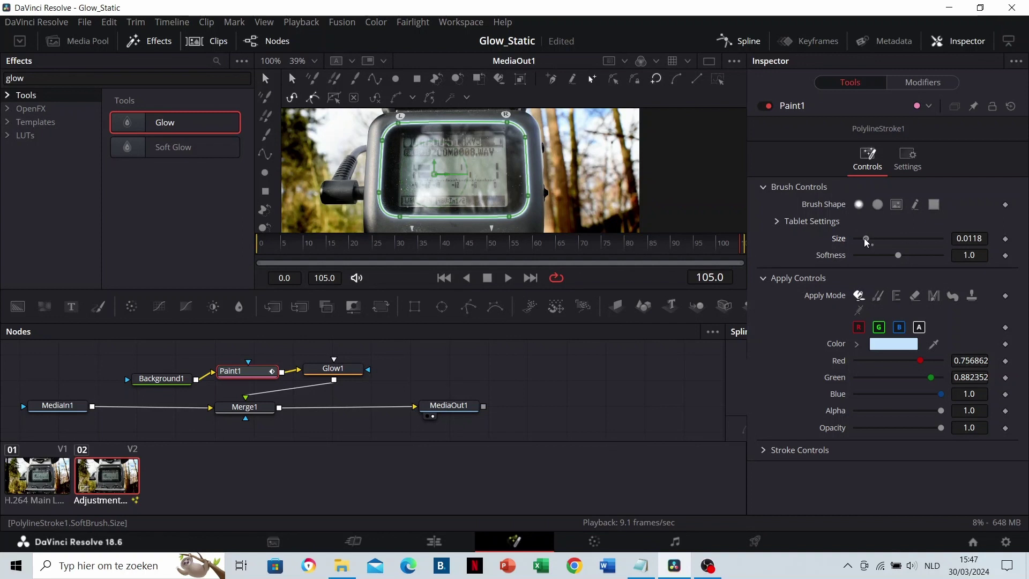
# - Slightly raise Glow1's Glow Size and Glow amount
pyautogui.click(333, 371)
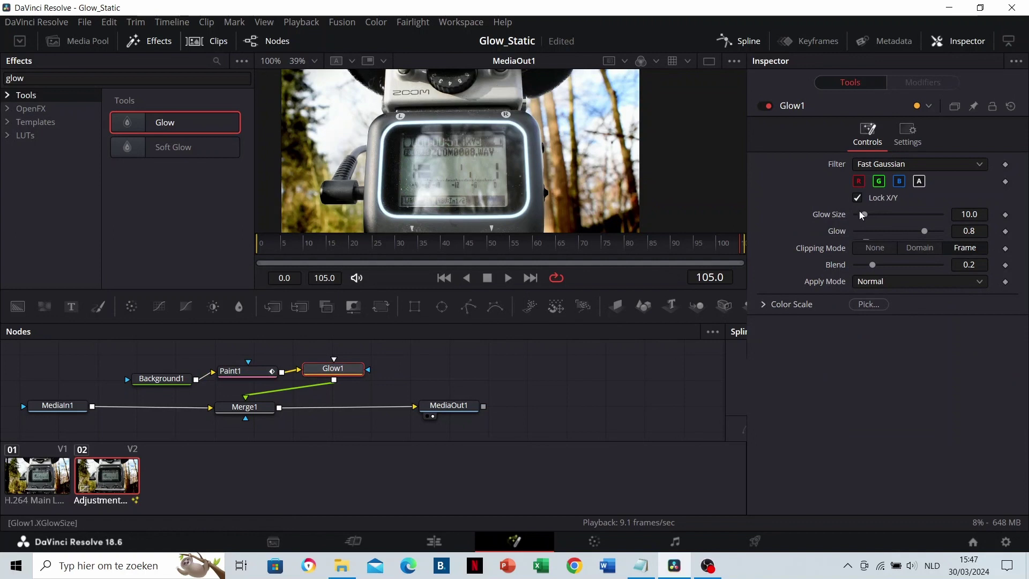
pyautogui.moveTo(864, 214)
pyautogui.mouseDown()
pyautogui.moveTo(877, 214)
pyautogui.moveTo(867, 213)
pyautogui.mouseUp()
pyautogui.moveTo(922, 230); pyautogui.dragTo(930, 230)
# - Adjust the stroke's corner tangents so the curve hugs the screen's lower-left bezel
pyautogui.scroll(5, 415, 143)
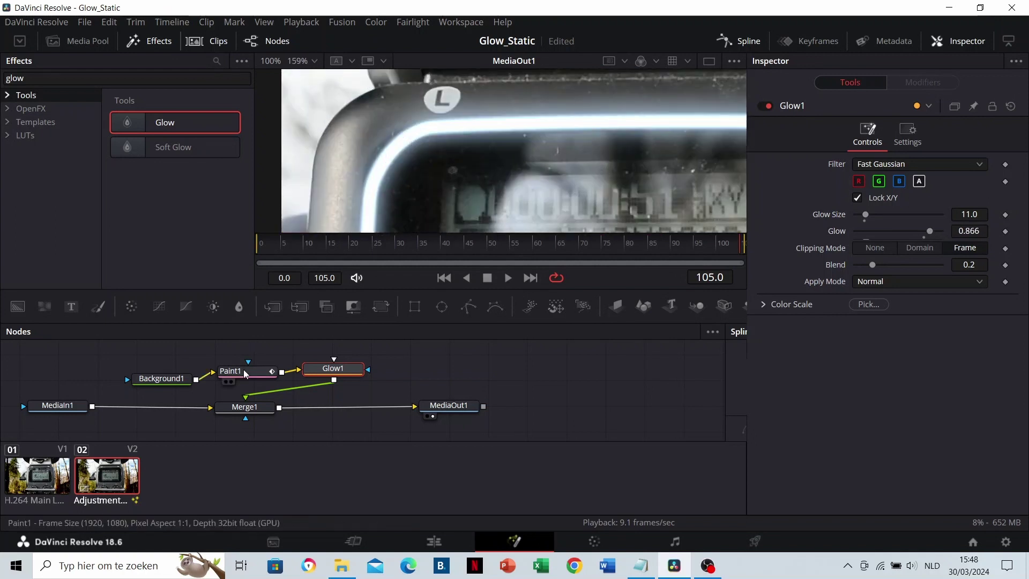
pyautogui.click(245, 374)
pyautogui.click(435, 126)
pyautogui.moveTo(403, 128); pyautogui.dragTo(400, 130)
pyautogui.scroll(-2, 413, 172)
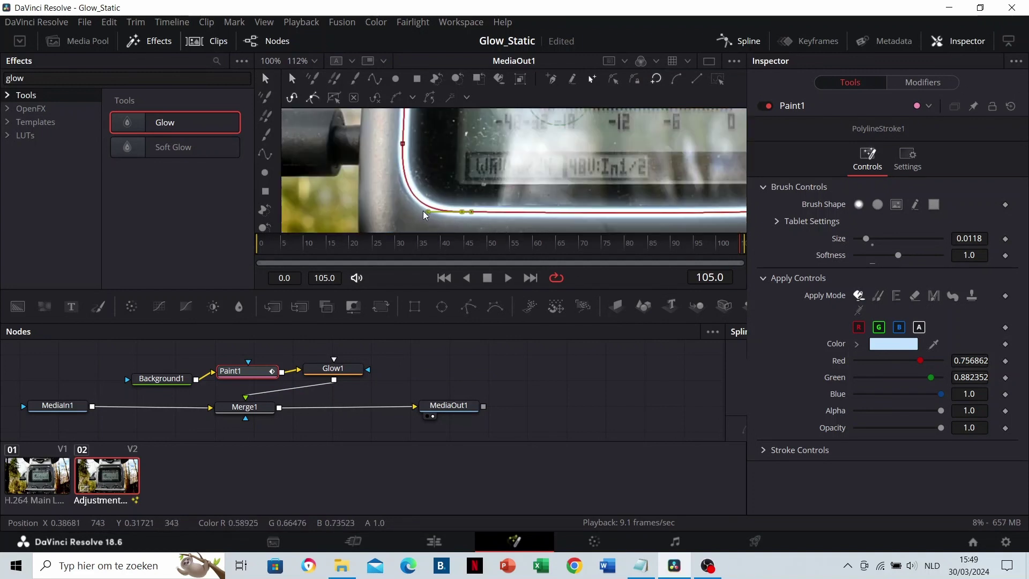
pyautogui.moveTo(424, 214); pyautogui.dragTo(421, 215)
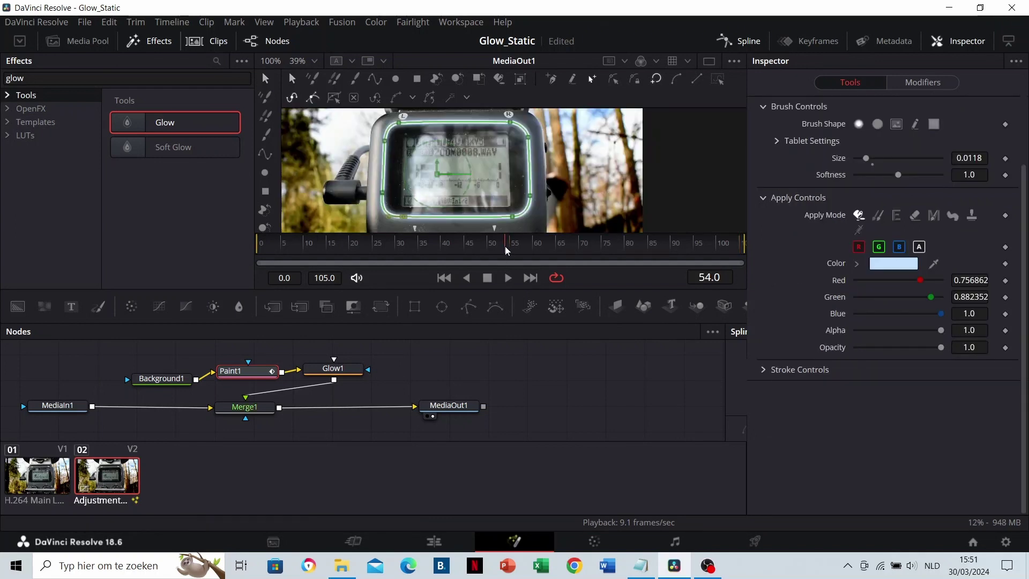
# - At frame 55, set the stroke's Write On to 0 and add a keyframe
pyautogui.moveTo(505, 248)
pyautogui.mouseDown()
pyautogui.moveTo(489, 242)
pyautogui.moveTo(512, 251)
pyautogui.mouseUp()
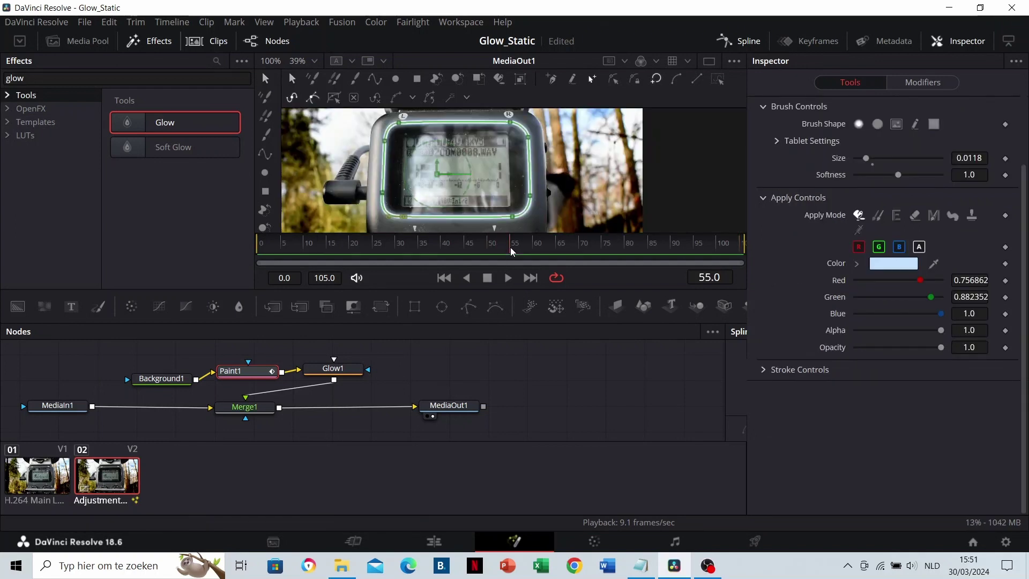
pyautogui.click(764, 370)
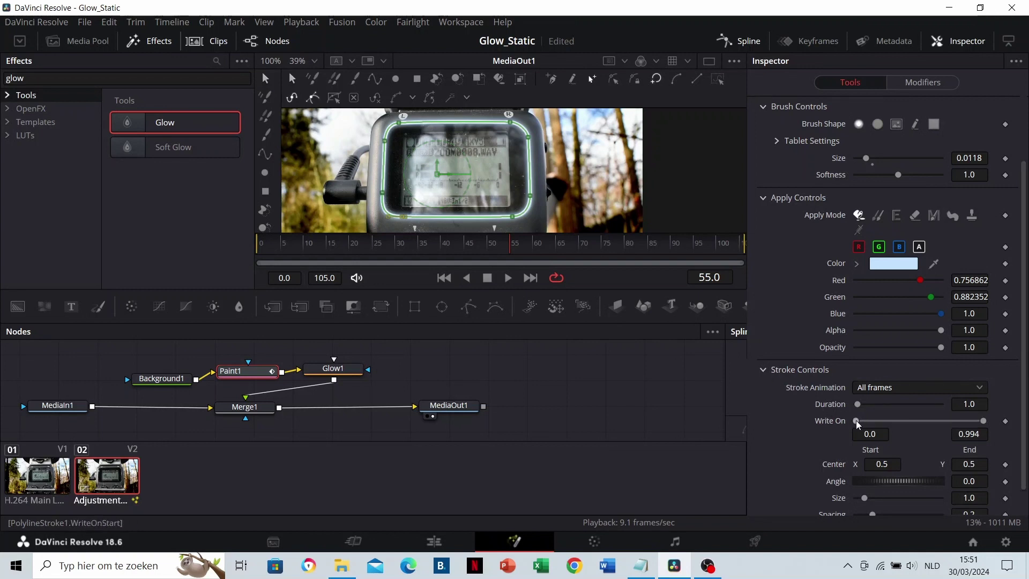
pyautogui.moveTo(856, 420)
pyautogui.mouseDown()
pyautogui.moveTo(977, 422)
pyautogui.moveTo(856, 421)
pyautogui.mouseUp()
pyautogui.moveTo(985, 421); pyautogui.dragTo(854, 424)
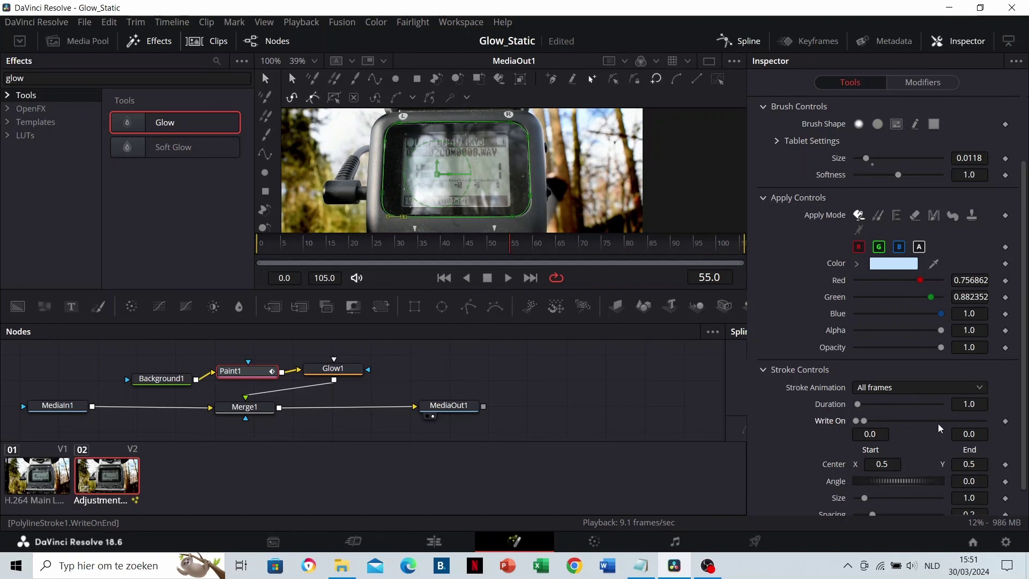
pyautogui.click(1006, 422)
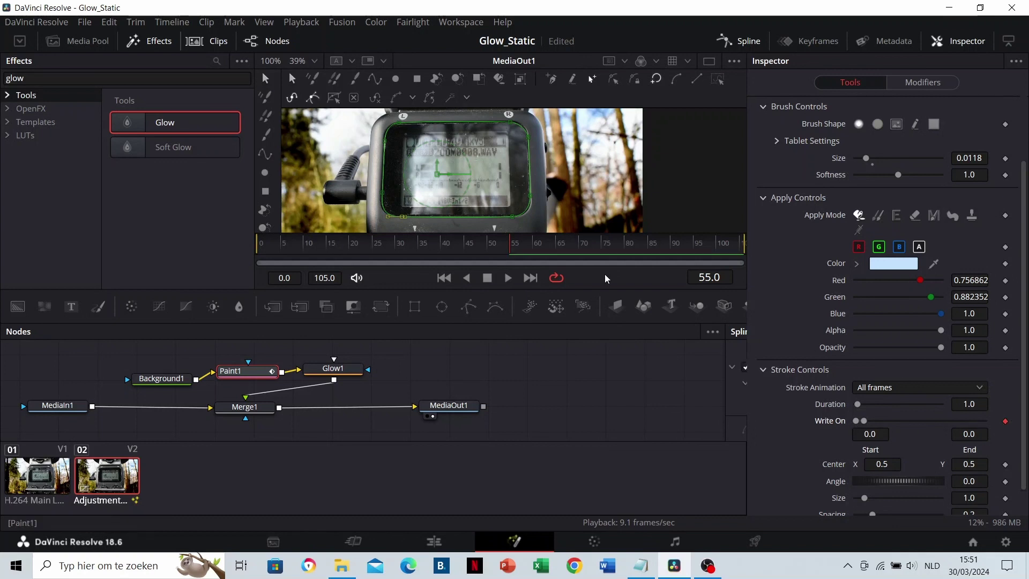
# - Set Write On end to 1.0 at frame 65 and start to 1.0 at frame 75
pyautogui.moveTo(522, 247); pyautogui.dragTo(558, 246)
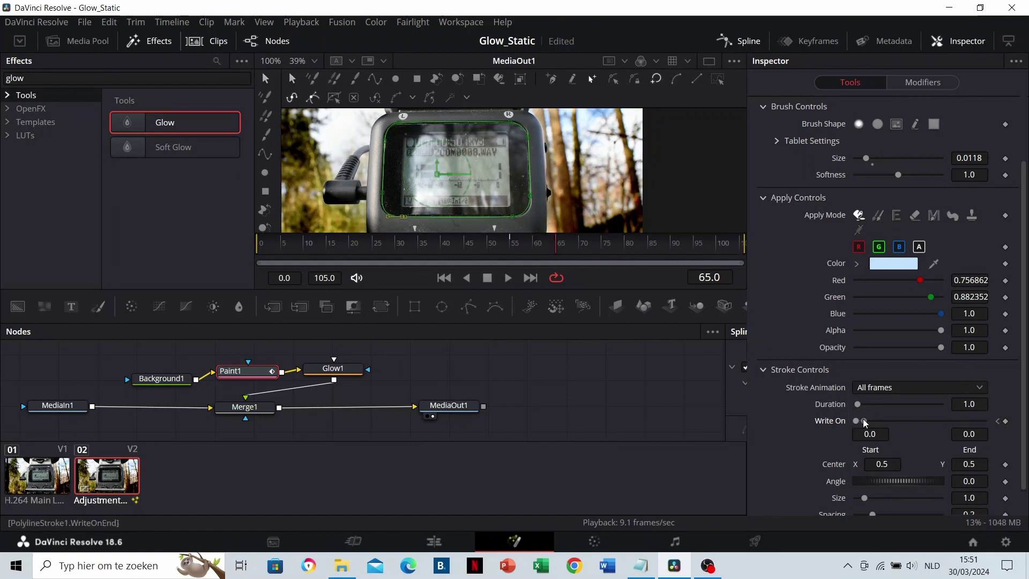
pyautogui.moveTo(864, 422); pyautogui.dragTo(1006, 424)
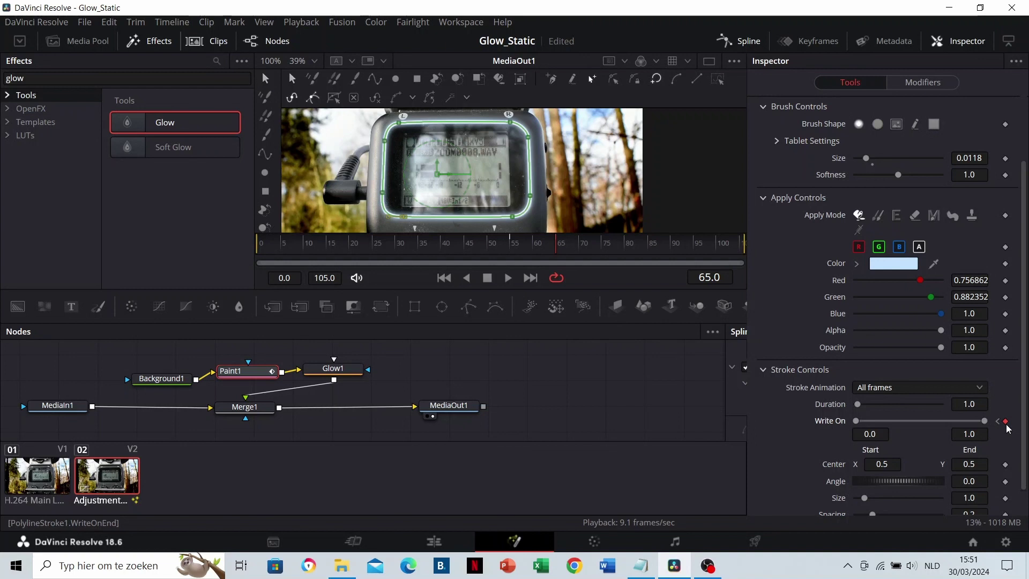
pyautogui.moveTo(602, 251); pyautogui.dragTo(606, 251)
pyautogui.moveTo(856, 420); pyautogui.dragTo(989, 426)
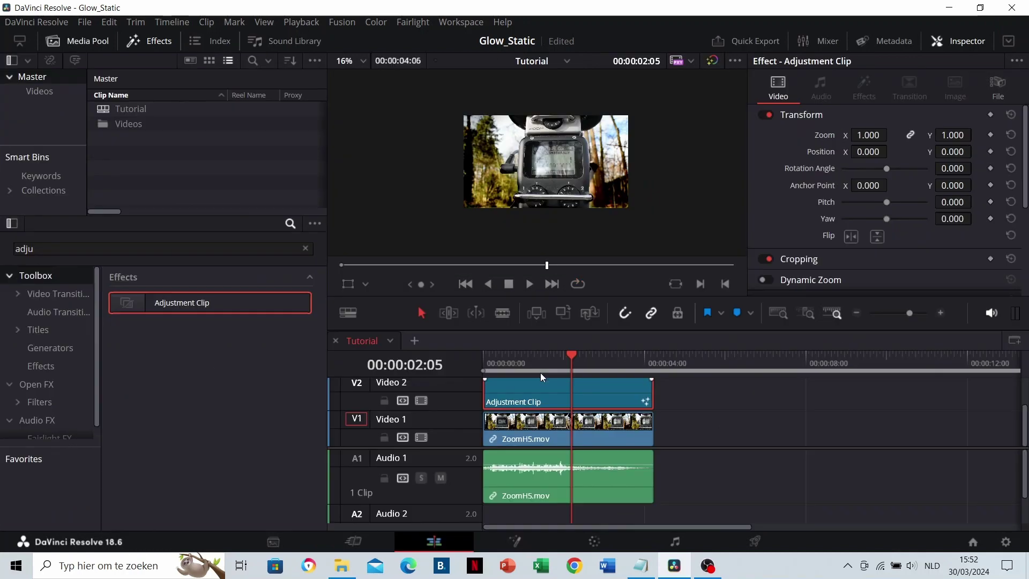
# - On the Edit page, trim the Adjustment Clip's start, move it to 00:00:00:00, and deselect it
pyautogui.click(539, 361)
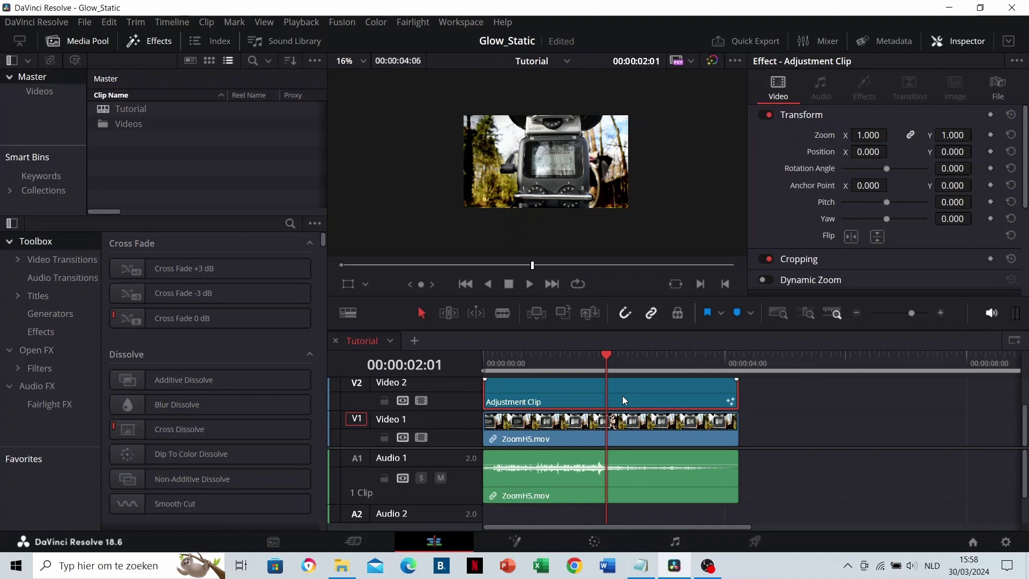
pyautogui.hotkey('shift', '[')
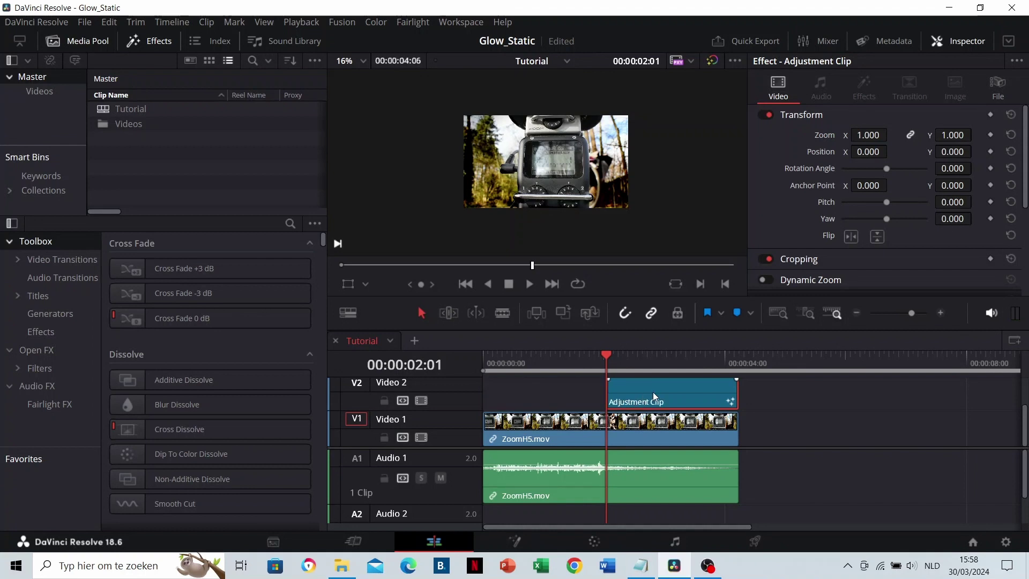
pyautogui.moveTo(653, 391); pyautogui.dragTo(491, 394)
pyautogui.click(484, 362)
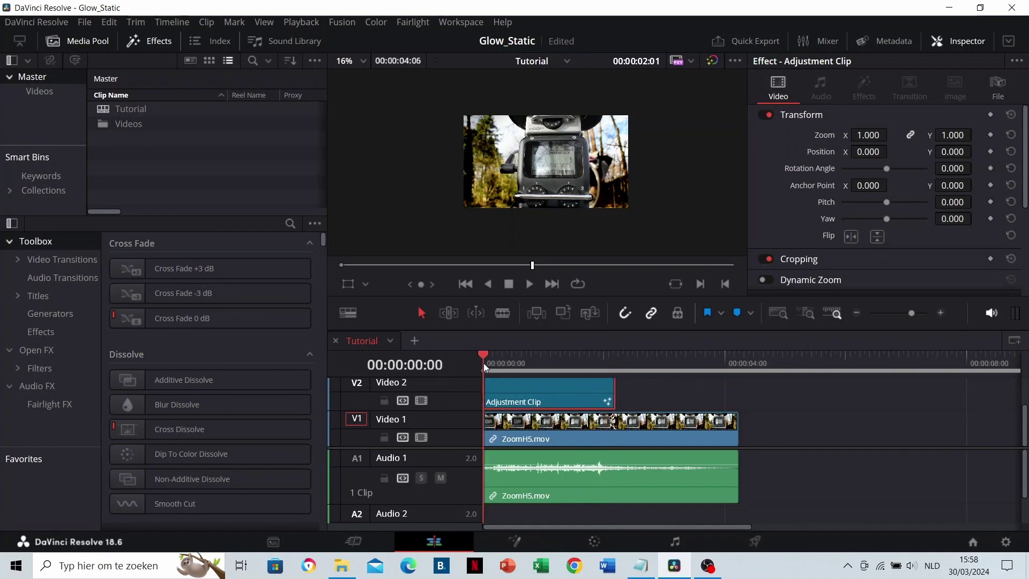
pyautogui.click(628, 392)
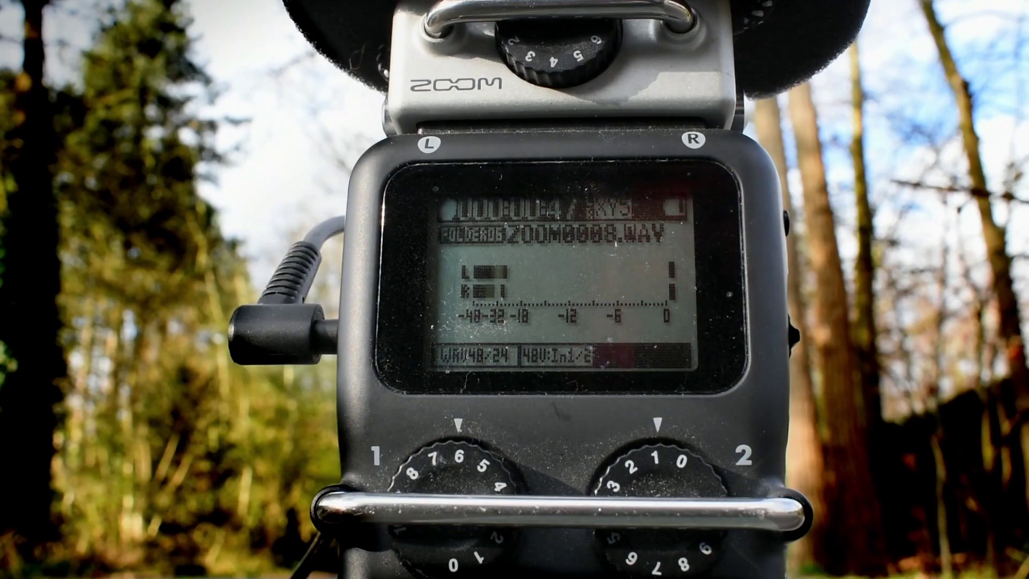